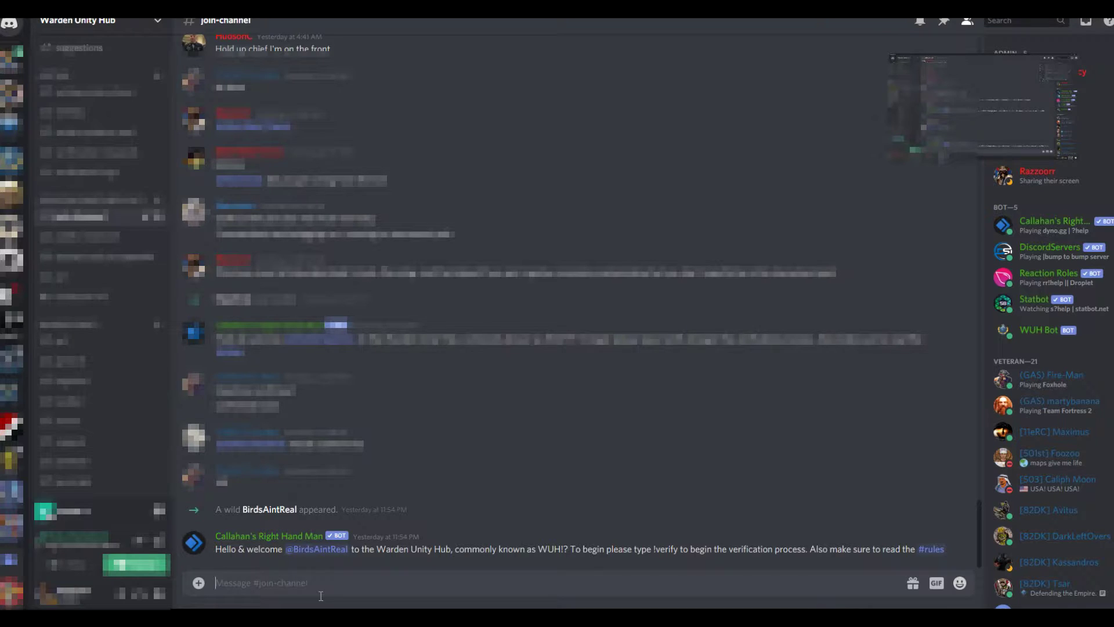
Send !verify in the join-channel of Warden Unity Hub and open the direct message from WUH Verification Bot.
{"action": "type", "text": "!verify"}
{"action": "key", "text": "Return"}
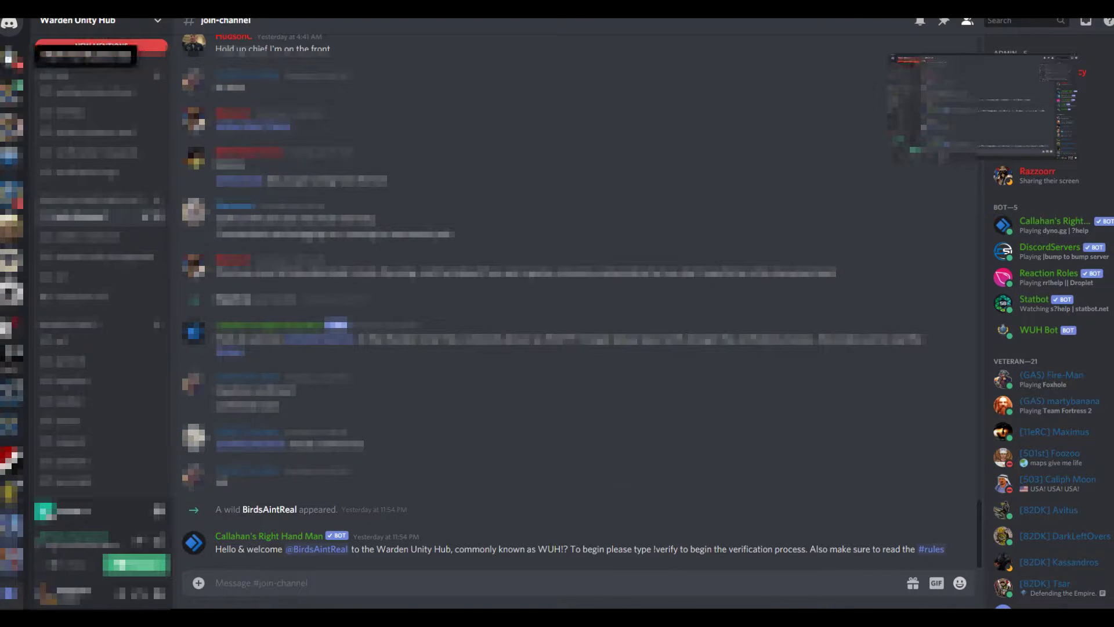
{"action": "left_click", "coordinate": [11, 58]}
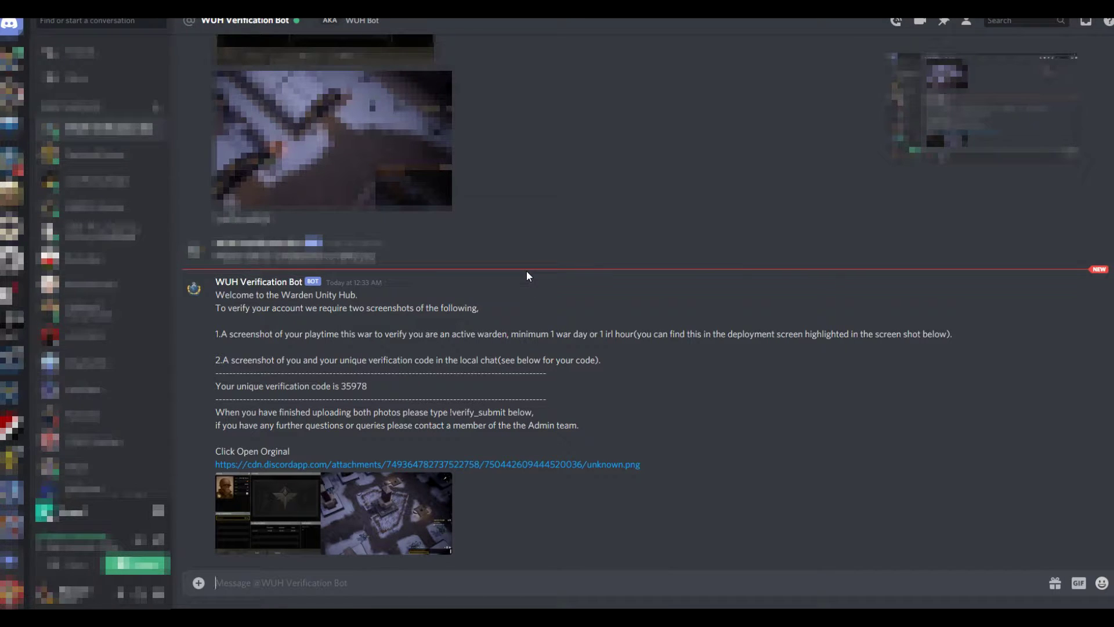
Switch to Foxhole, open the deployment screen with the time in war, and return to Discord.
{"action": "key", "text": "alt+Tab"}
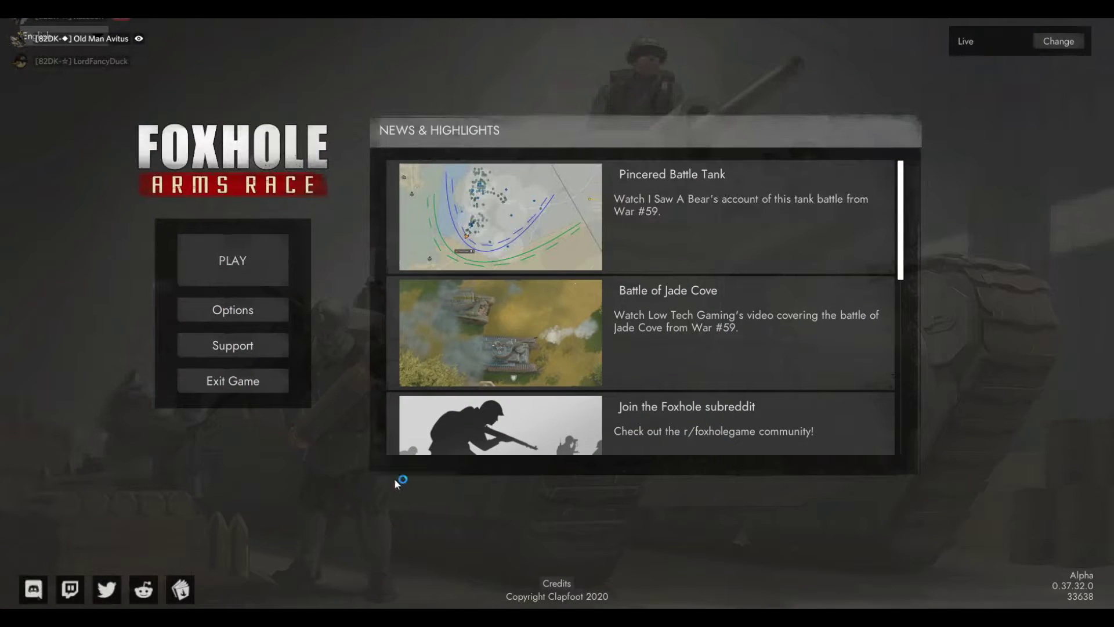
{"action": "left_click", "coordinate": [260, 260]}
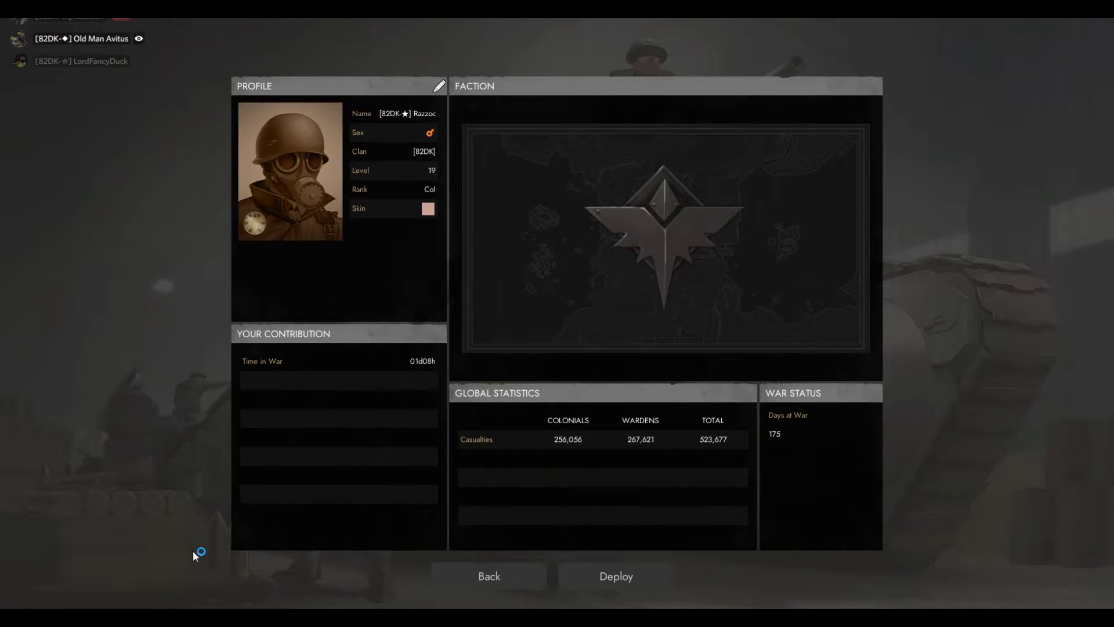
{"action": "key", "text": "alt+Tab"}
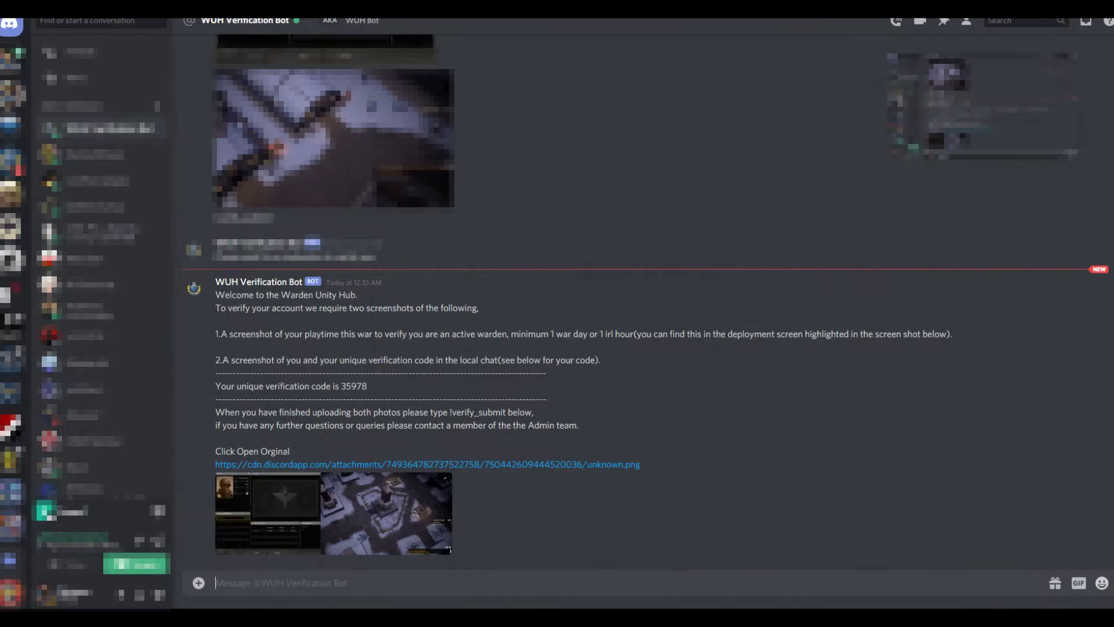
Launch Snipping Tool and bring Foxhole's deployment screen up behind it.
{"action": "key", "text": "super"}
{"action": "type", "text": "s"}
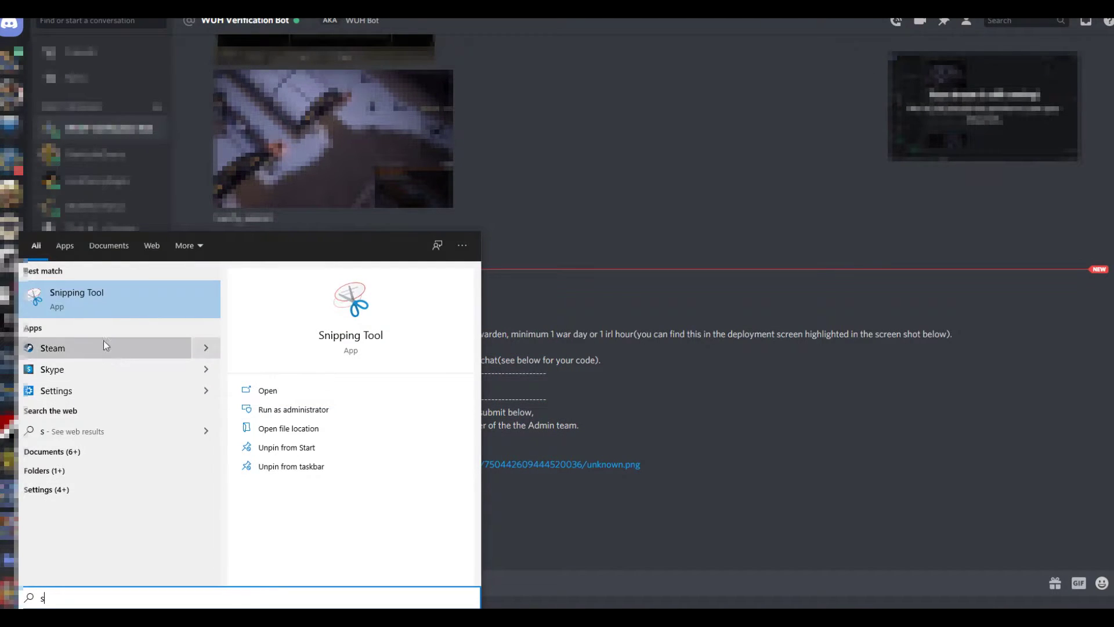
{"action": "left_click", "coordinate": [137, 299]}
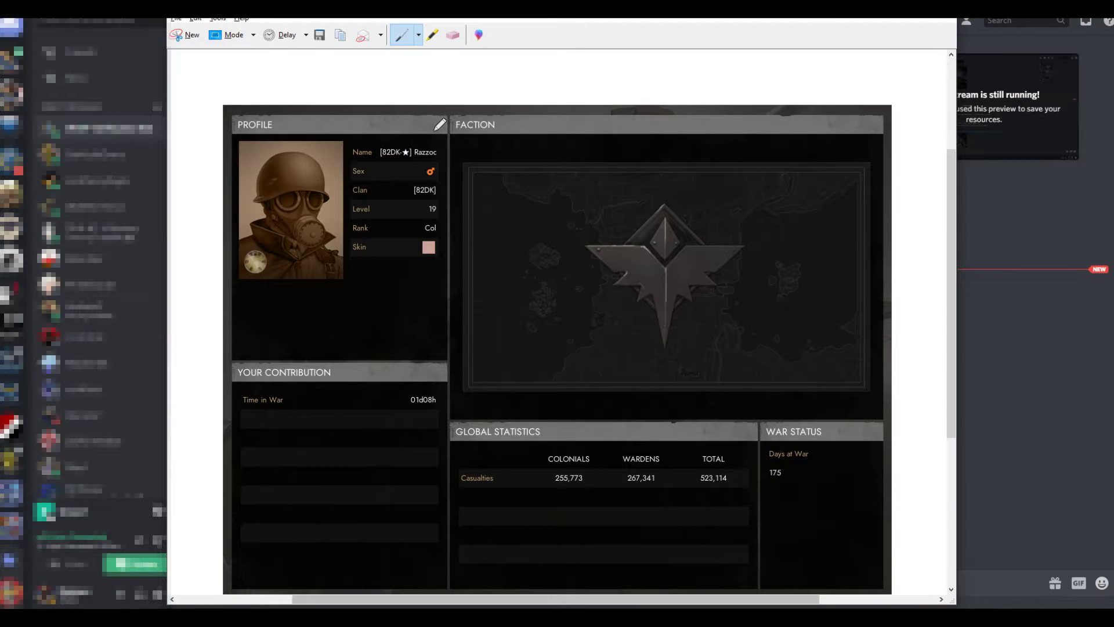
{"action": "left_click", "coordinate": [184, 34]}
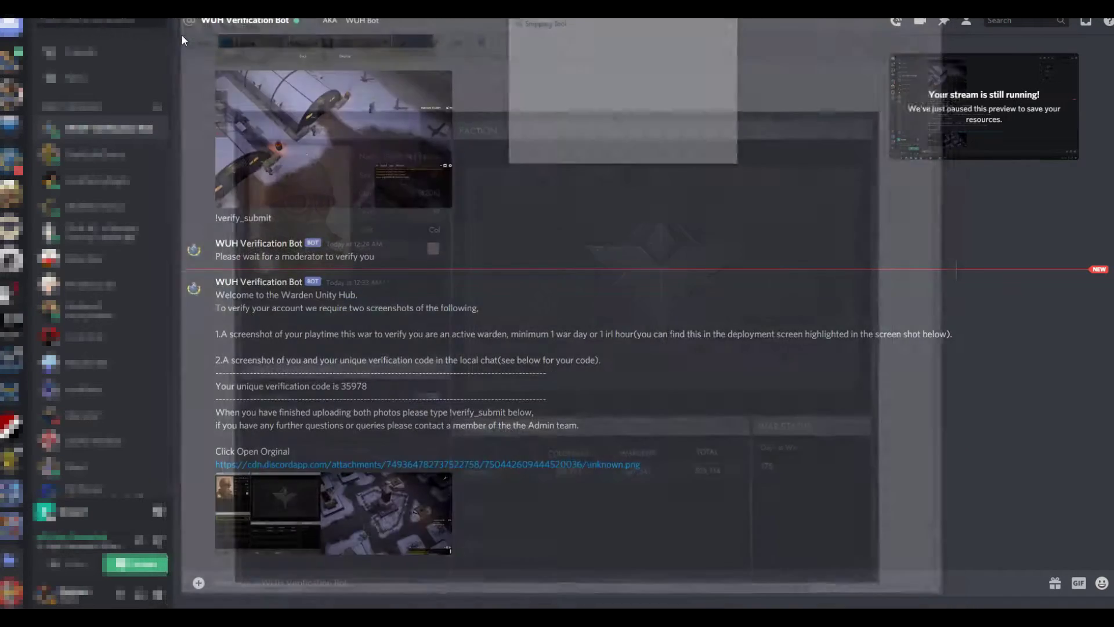
{"action": "key", "text": "alt+Tab"}
{"action": "key", "text": "alt+Tab"}
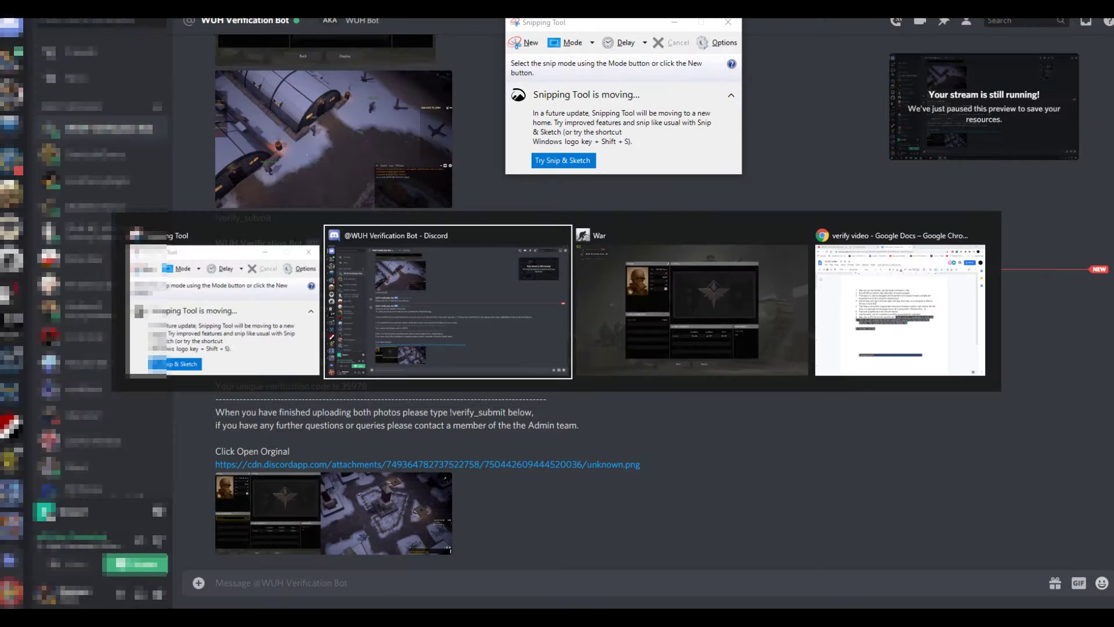
{"action": "key", "text": "alt+Tab"}
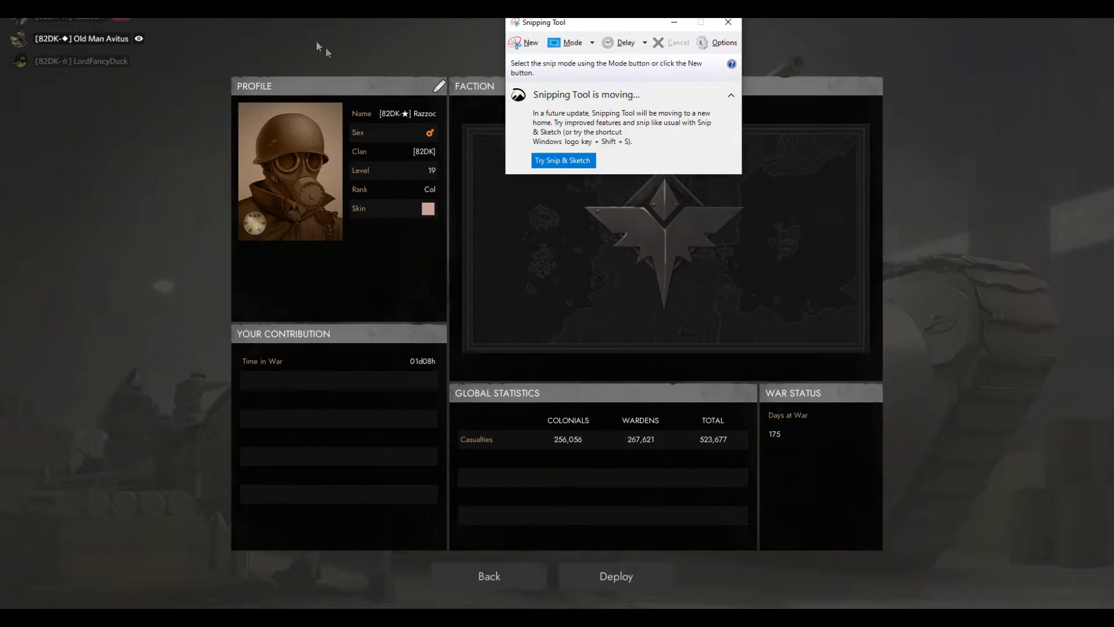
Snip the whole deployment screen, including profile, contribution and war status, and copy the snip to the clipboard.
{"action": "left_click", "coordinate": [504, 41]}
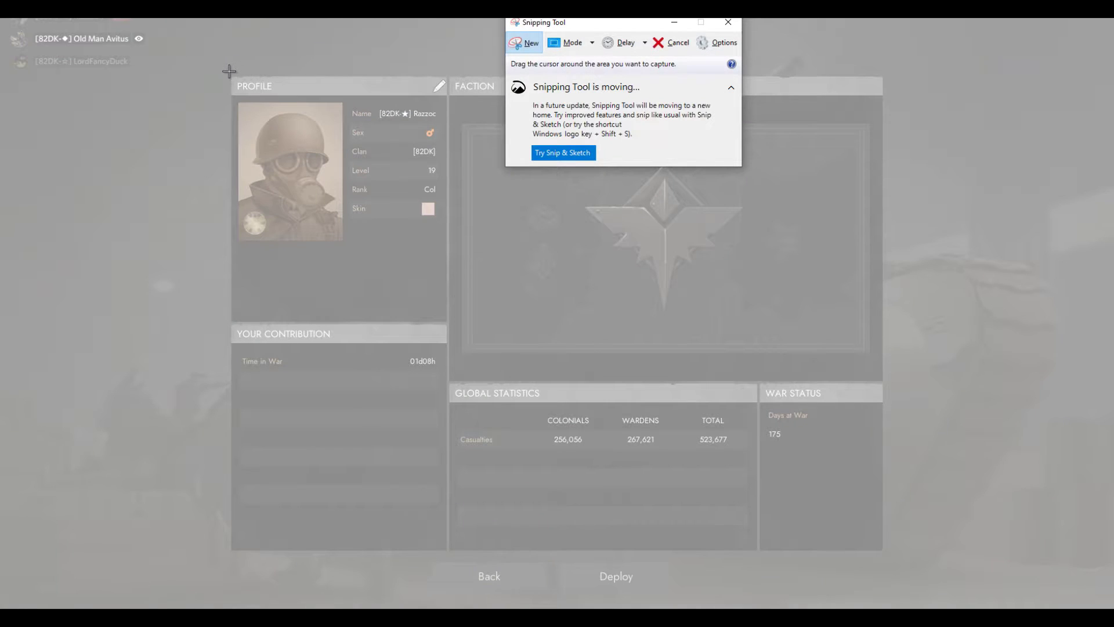
{"action": "left_click_drag", "start_coordinate": [230, 75], "coordinate": [886, 593]}
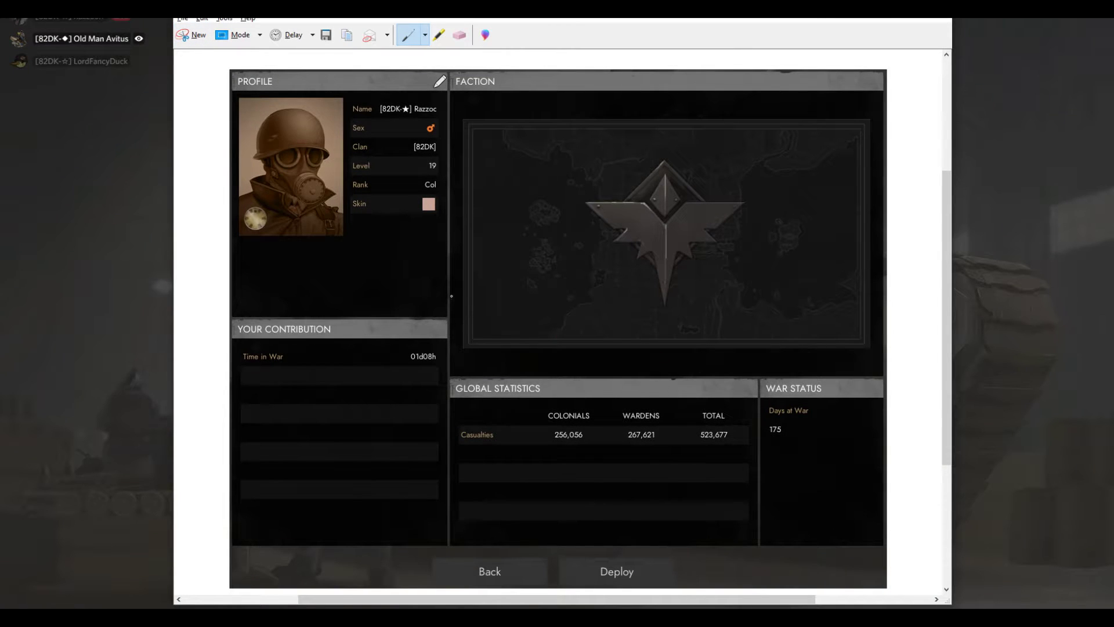
{"action": "left_click", "coordinate": [347, 37]}
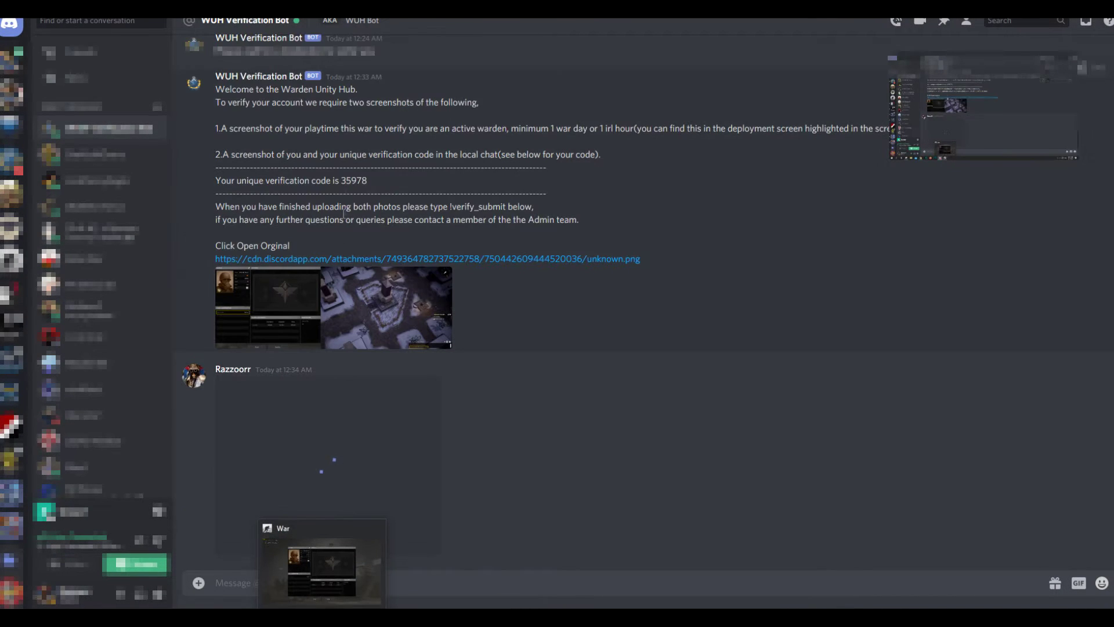
Select the unique verification code in the bot's message and switch back to Foxhole.
{"action": "left_click_drag", "start_coordinate": [368, 181], "coordinate": [188, 186]}
{"action": "left_click", "coordinate": [380, 182]}
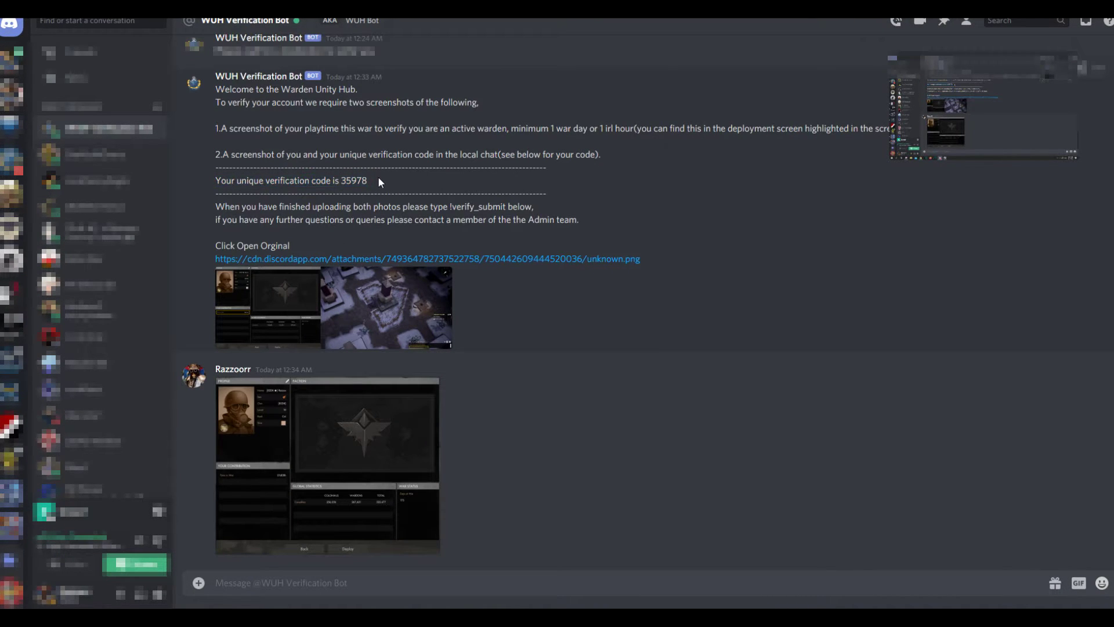
{"action": "double_click", "coordinate": [351, 180]}
{"action": "left_click", "coordinate": [346, 179]}
{"action": "left_click_drag", "start_coordinate": [341, 179], "coordinate": [390, 185]}
{"action": "key", "text": "alt+Tab"}
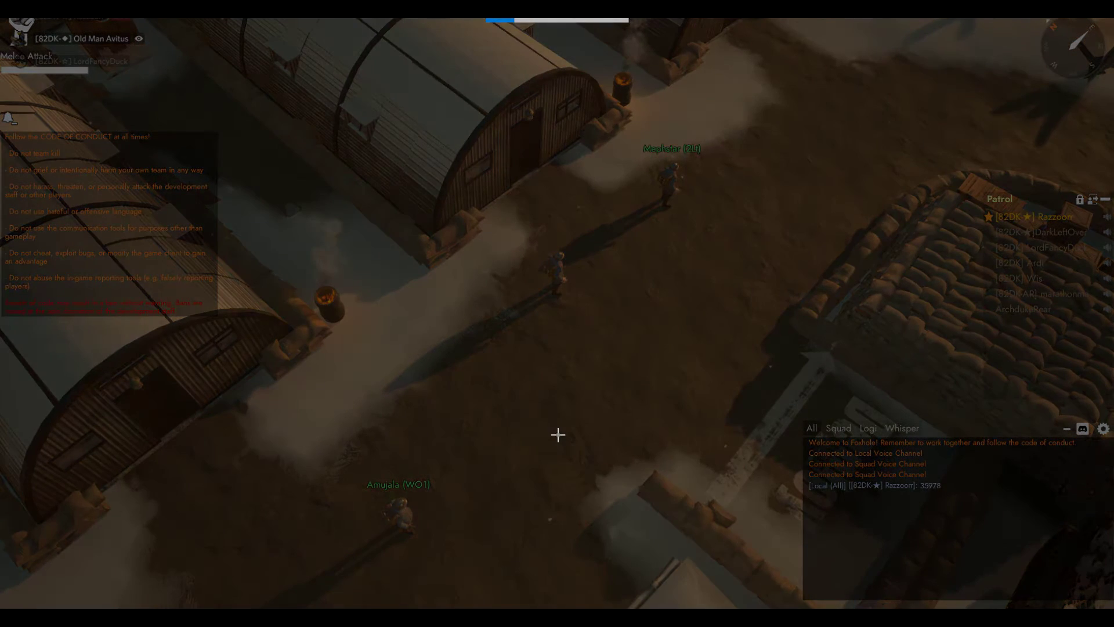
Snip the in-game view with the verification code in local chat and upload the screenshot to the WUH Verification Bot conversation in Discord.
{"action": "left_click_drag", "start_coordinate": [295, 40], "coordinate": [1113, 603]}
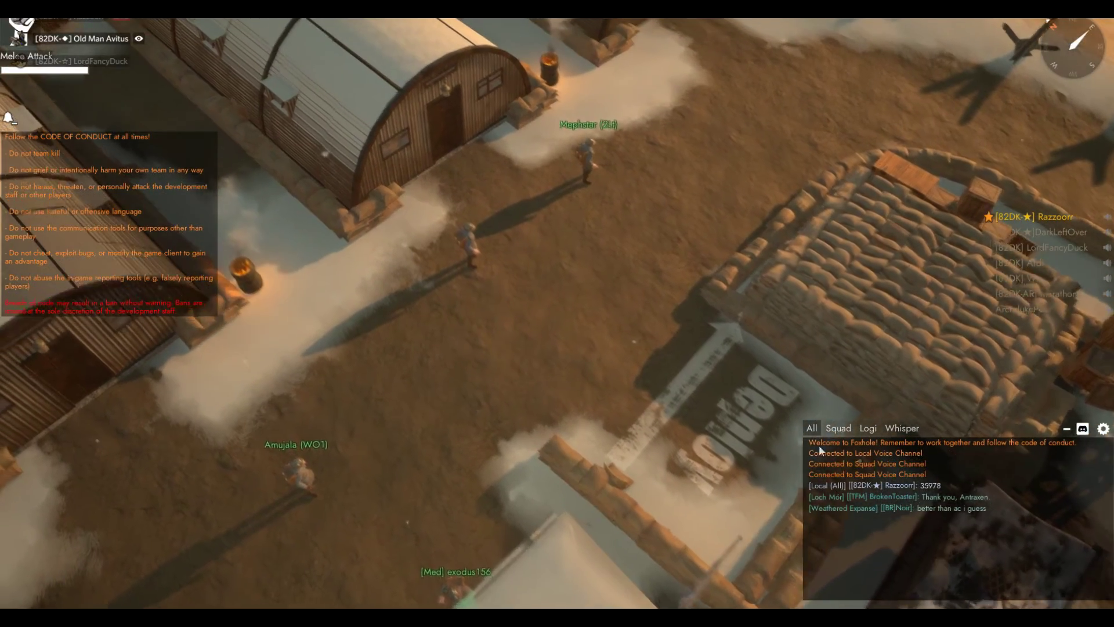
{"action": "key", "text": "alt+Tab"}
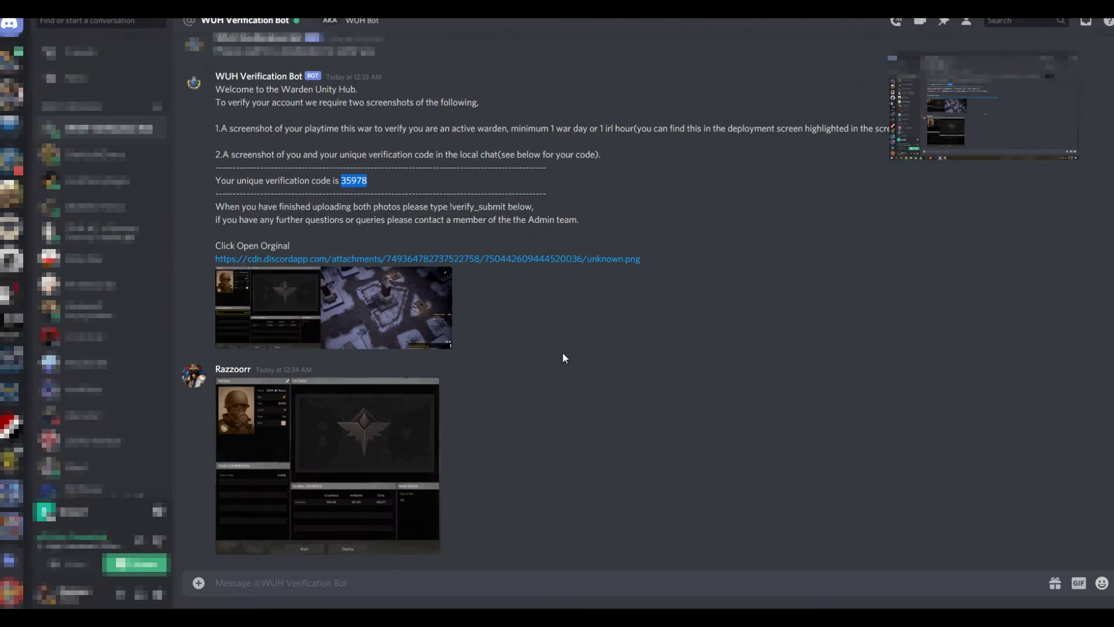
{"action": "left_click", "coordinate": [491, 585]}
{"action": "key", "text": "ctrl+v"}
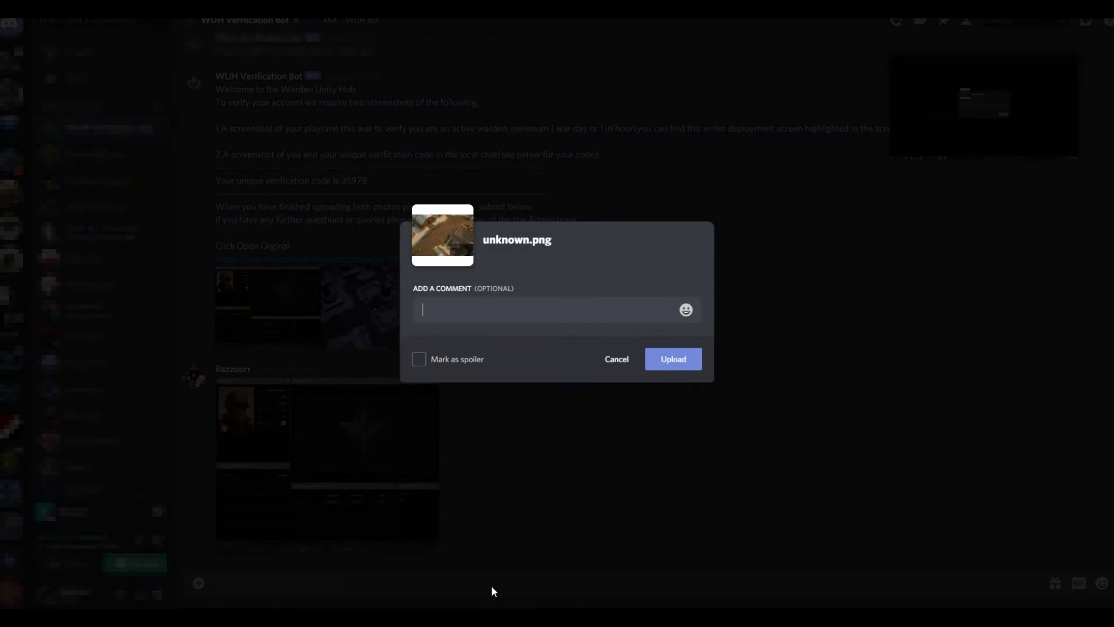
{"action": "key", "text": "Return"}
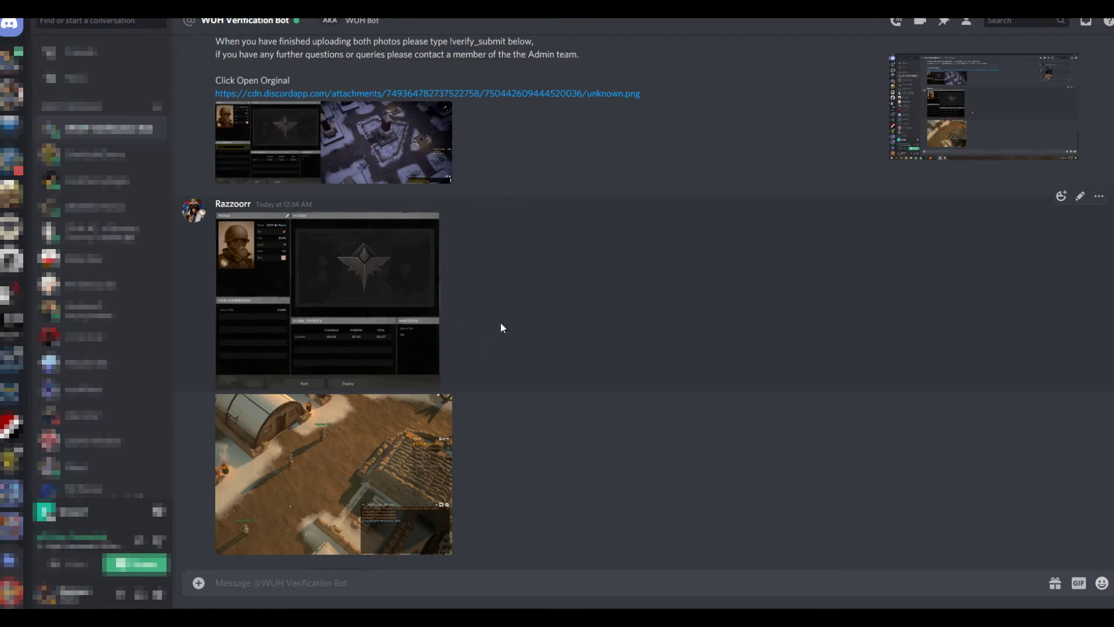
Copy the !verify_submit command from the bot's instructions.
{"action": "scroll", "coordinate": [502, 328], "scroll_direction": "up", "scroll_amount": 3}
{"action": "left_click_drag", "start_coordinate": [214, 160], "coordinate": [534, 159]}
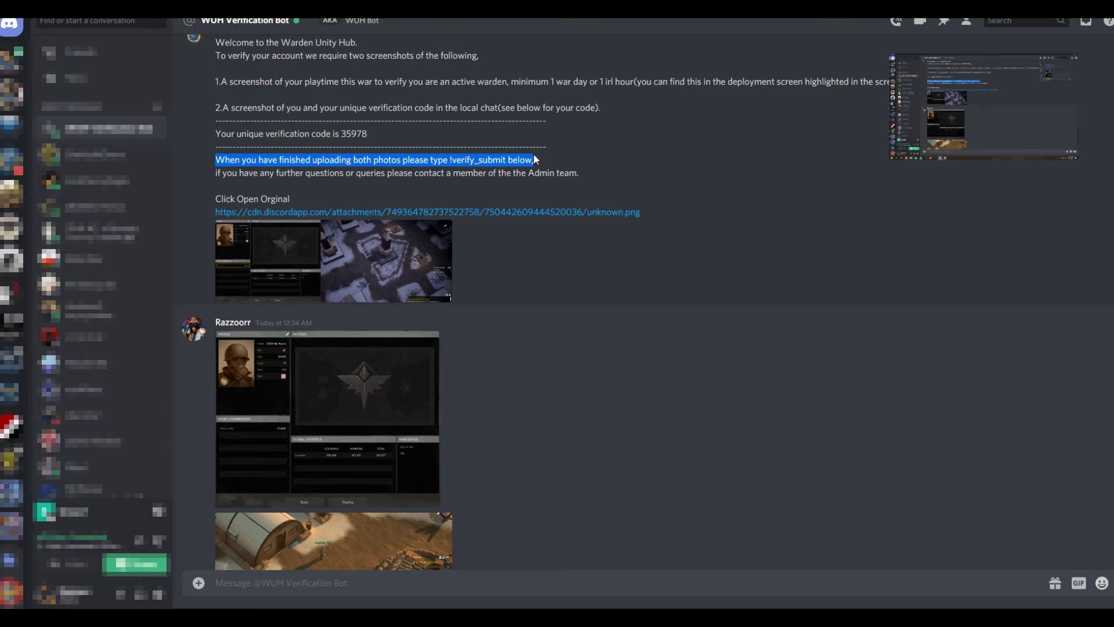
{"action": "left_click", "coordinate": [458, 160]}
{"action": "left_click_drag", "start_coordinate": [450, 160], "coordinate": [510, 156]}
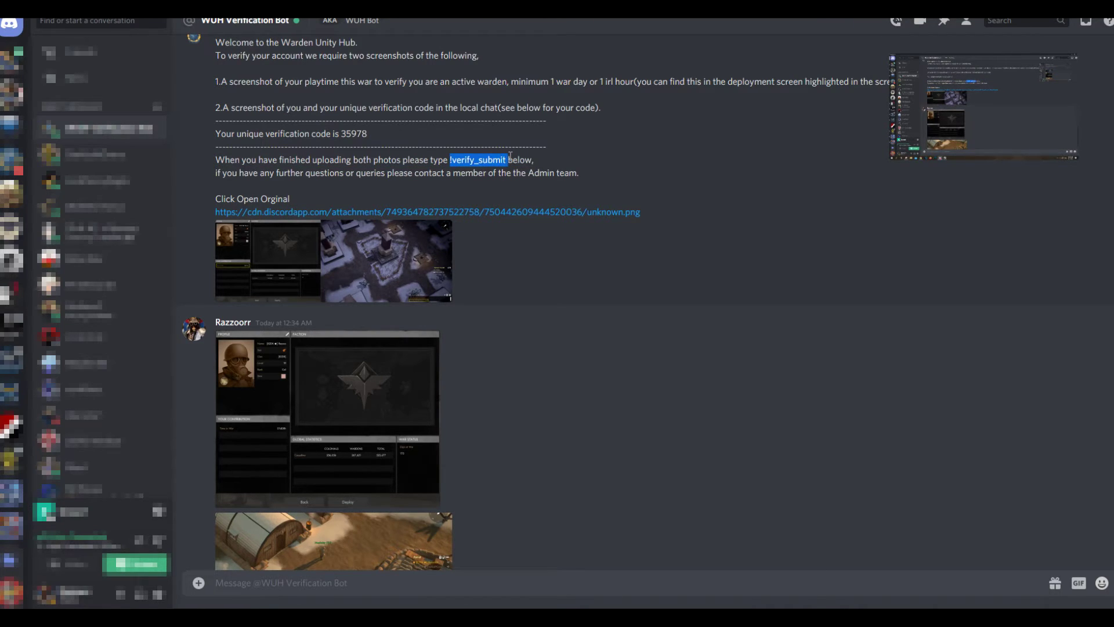
{"action": "right_click", "coordinate": [496, 159]}
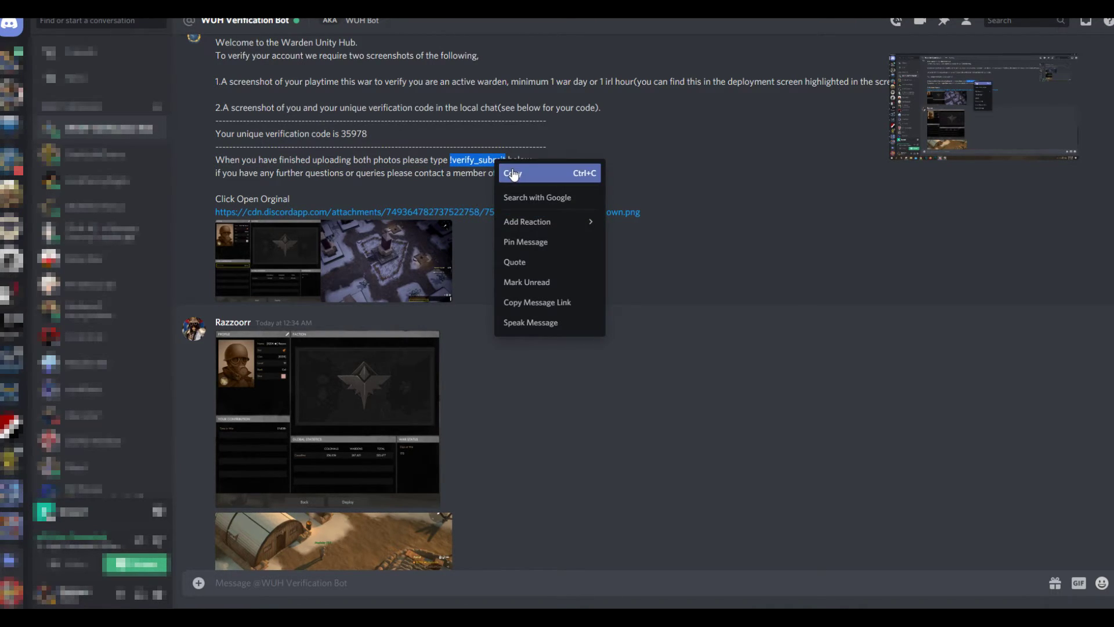
{"action": "left_click", "coordinate": [513, 175]}
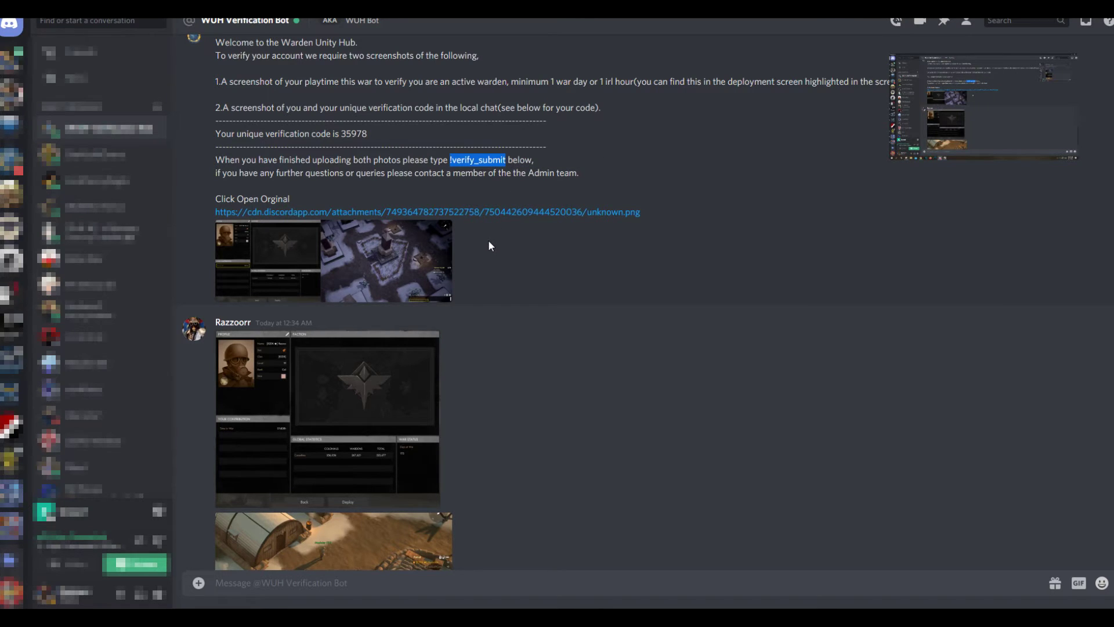
Paste and send !verify_submit to WUH Verification Bot to submit both screenshots.
{"action": "scroll", "coordinate": [488, 243], "scroll_direction": "down", "scroll_amount": 2}
{"action": "left_click", "coordinate": [454, 572]}
{"action": "key", "text": "ctrl+v"}
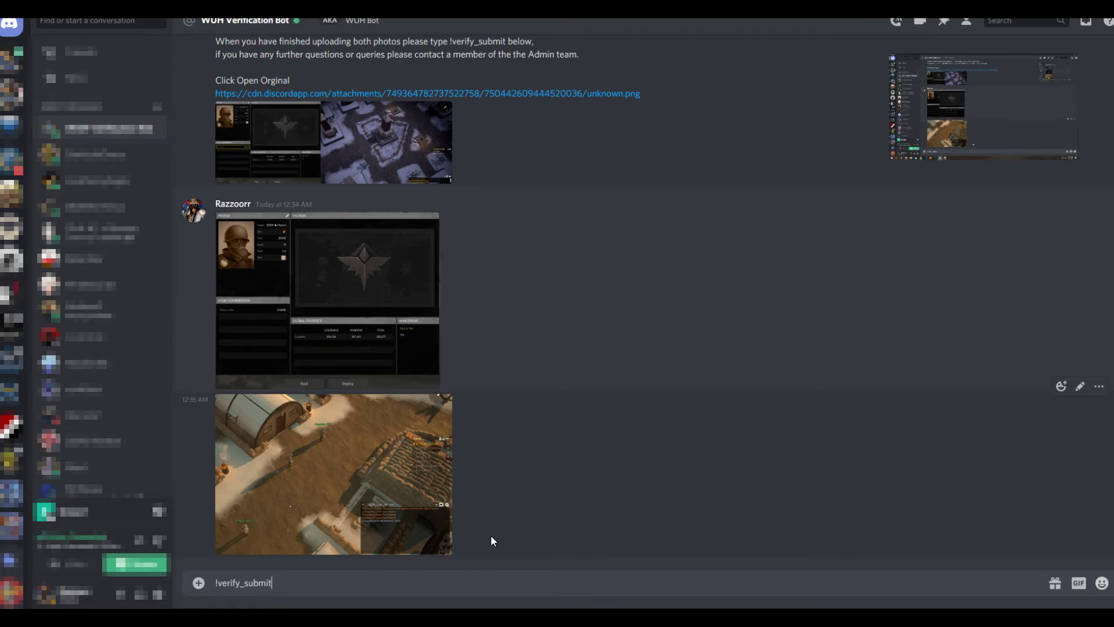
{"action": "key", "text": "Return"}
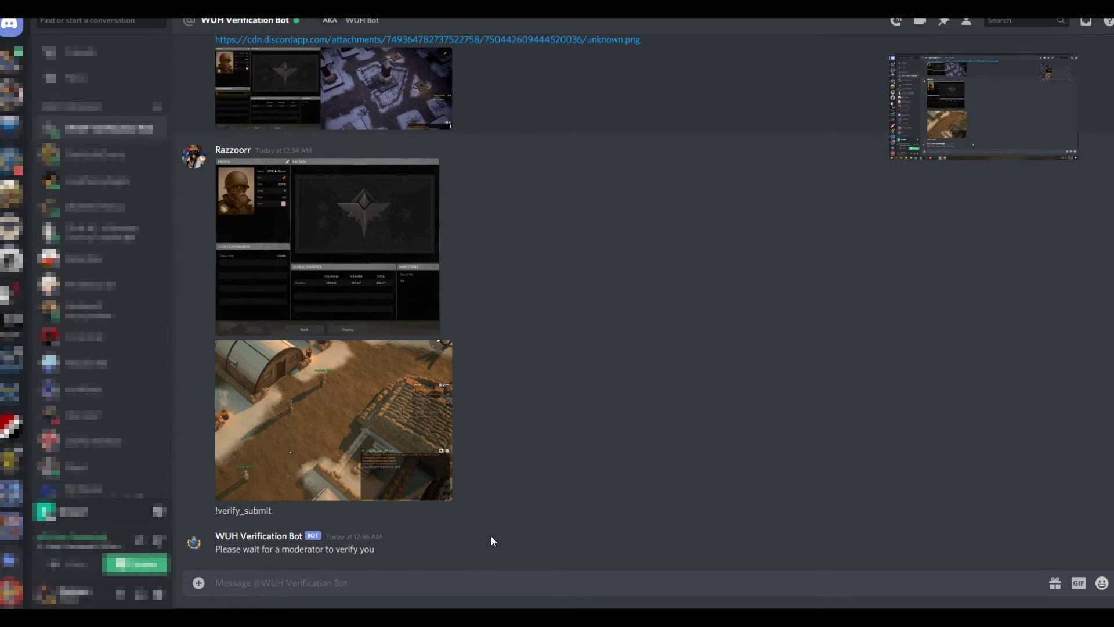